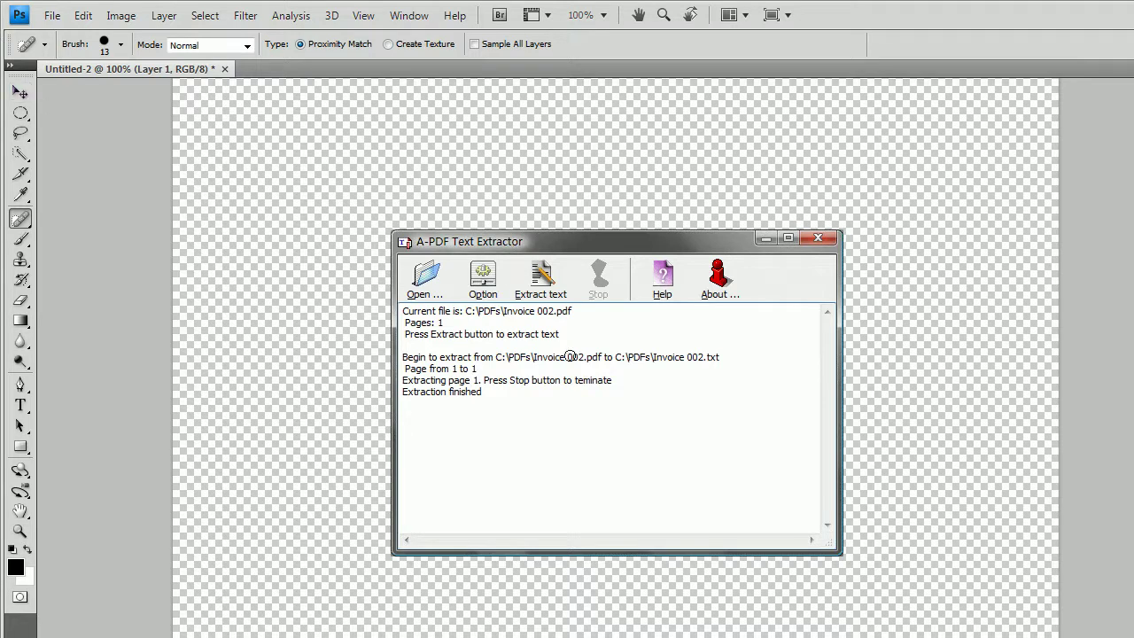
Zoom the canvas to 200% and switch to the Clone Stamp tool.
key("v")
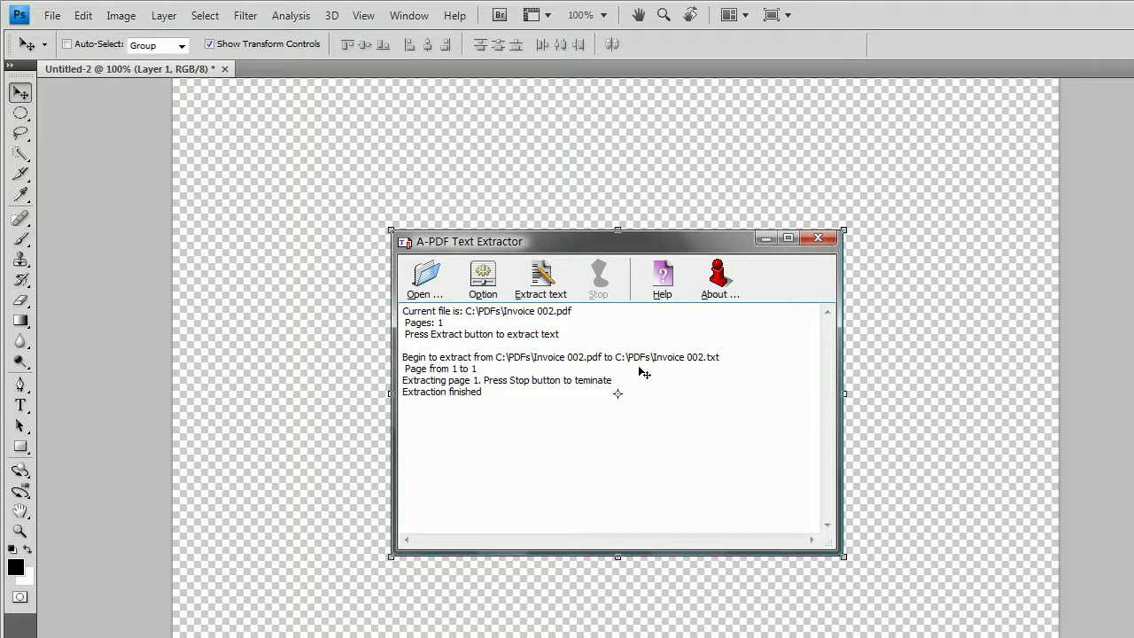
key("ctrl+plus")
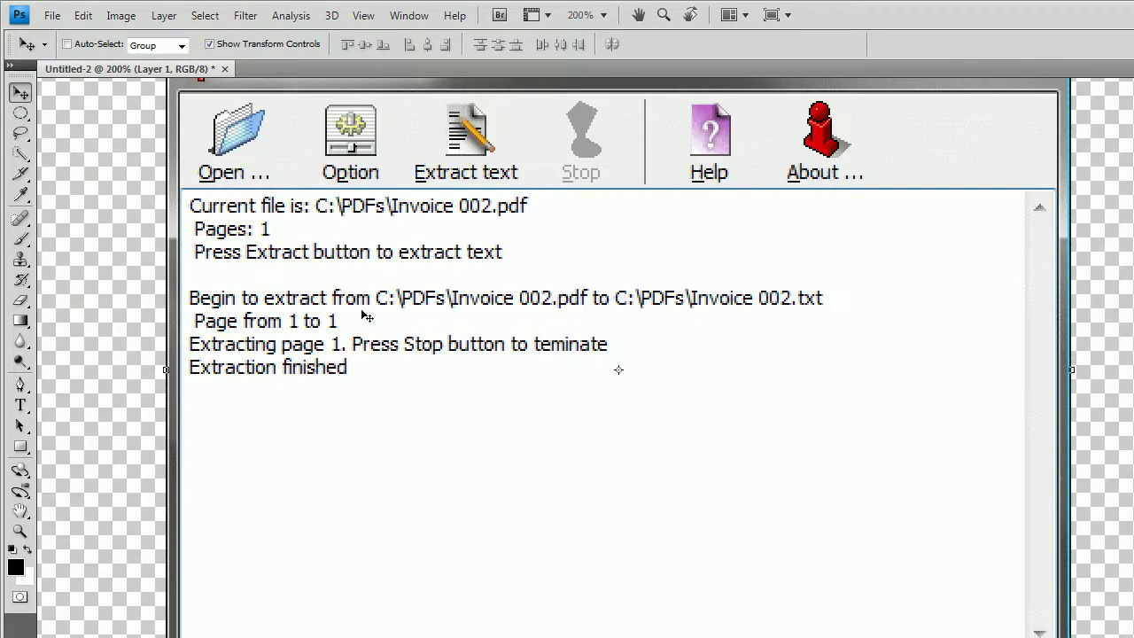
left_click(22, 261)
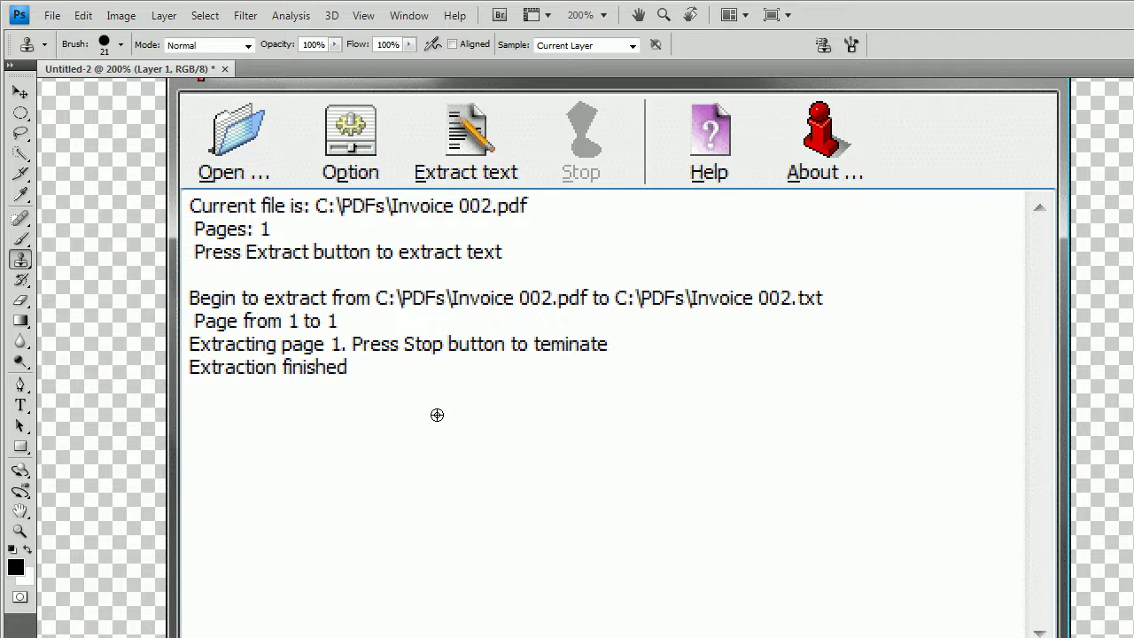
left_click(436, 415, "alt")
left_click_drag(611, 347, 595, 346)
key("ctrl+z")
left_click_drag(611, 345, 580, 346)
key("ctrl+z")
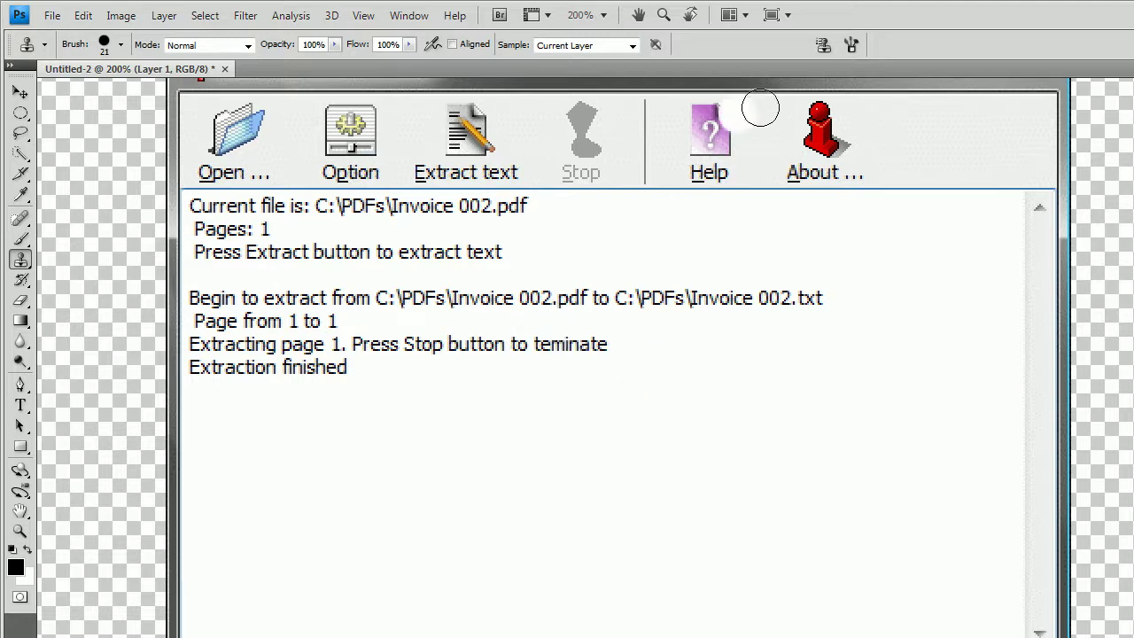
left_click_drag(838, 106, 819, 120)
key("ctrl+z")
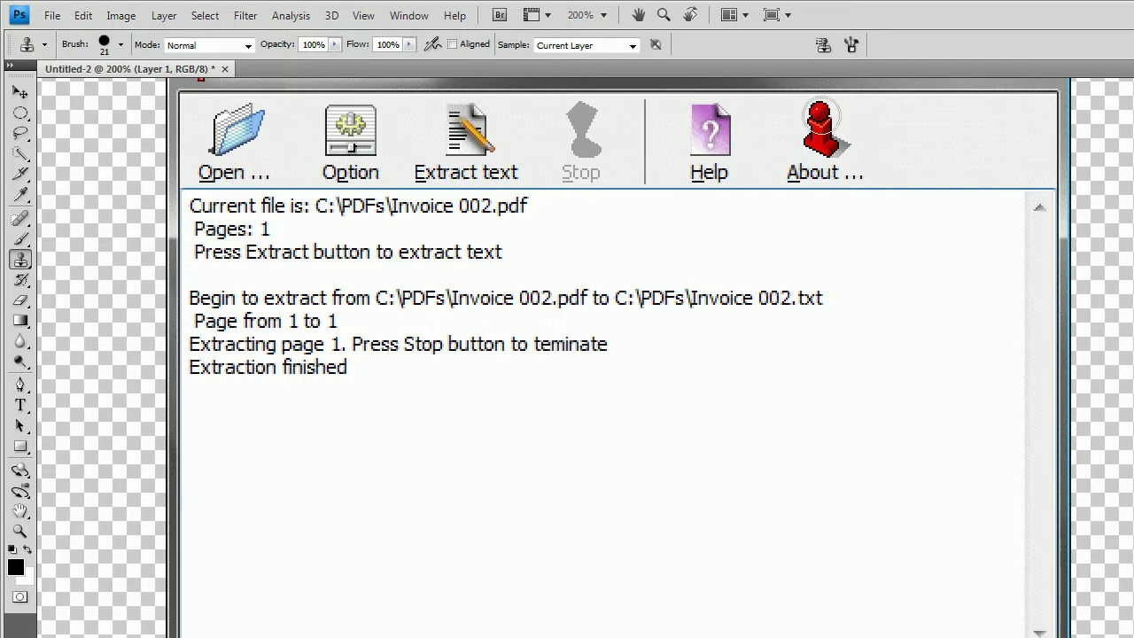
left_click(820, 110, "alt")
left_click_drag(820, 222, 820, 257)
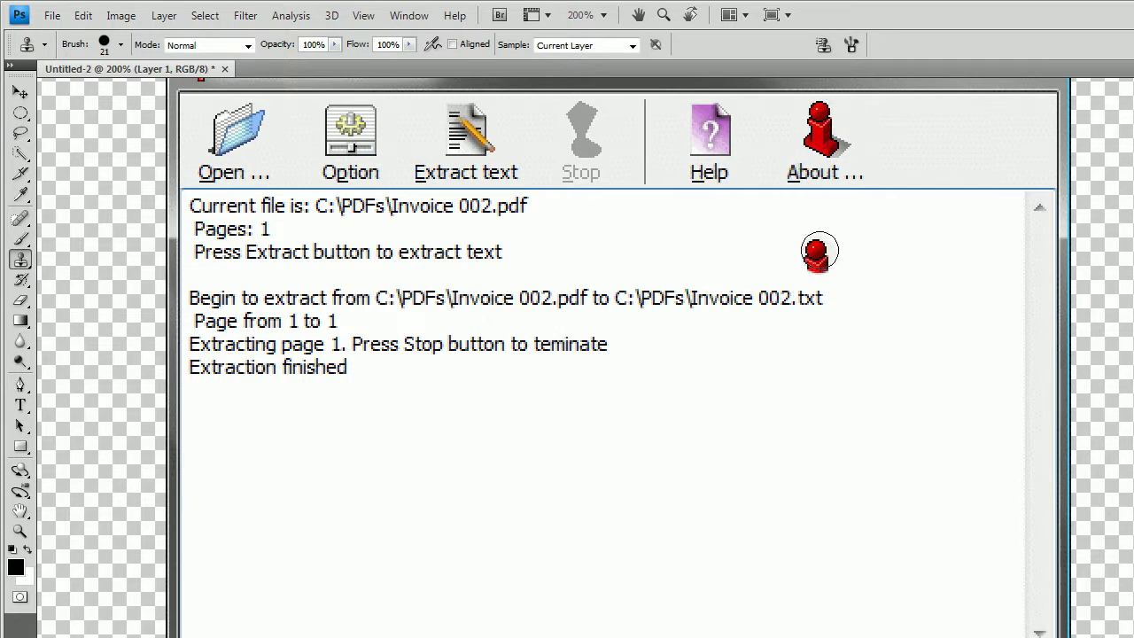
left_click_drag(895, 363, 895, 390)
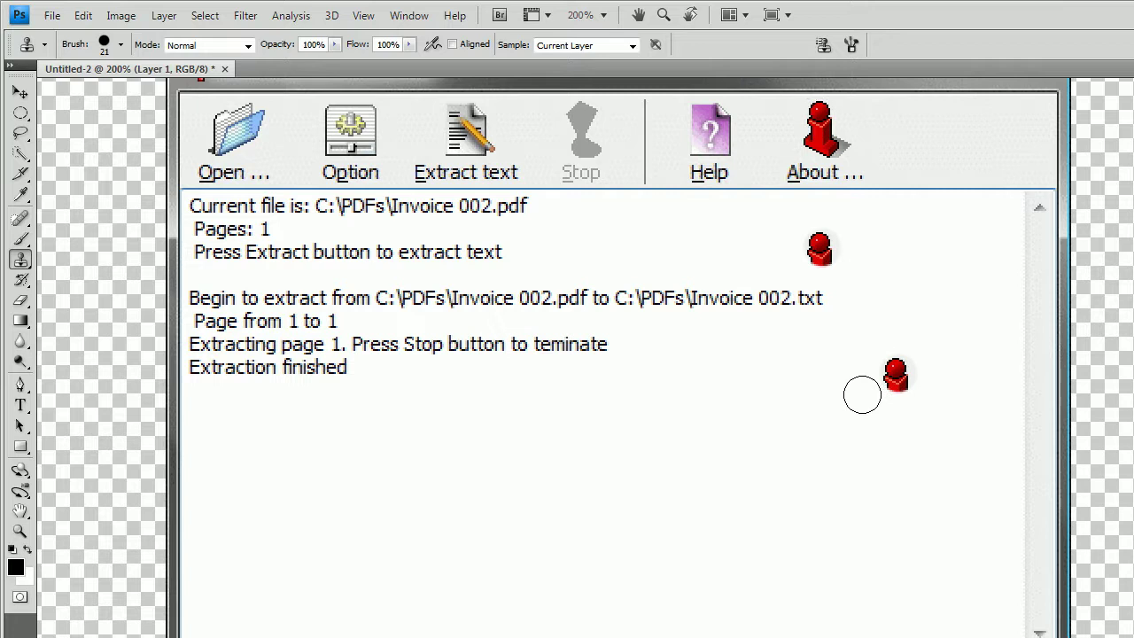
key("ctrl+alt+z")
key("ctrl+alt+z")
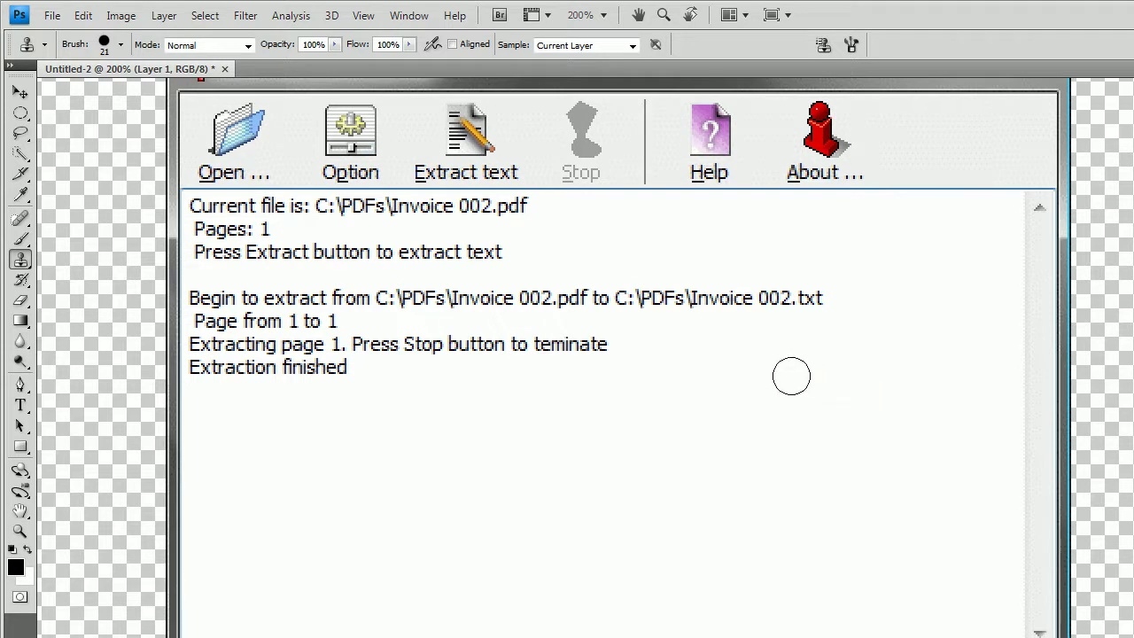
left_click(792, 377)
key("ctrl+z")
left_click(735, 264)
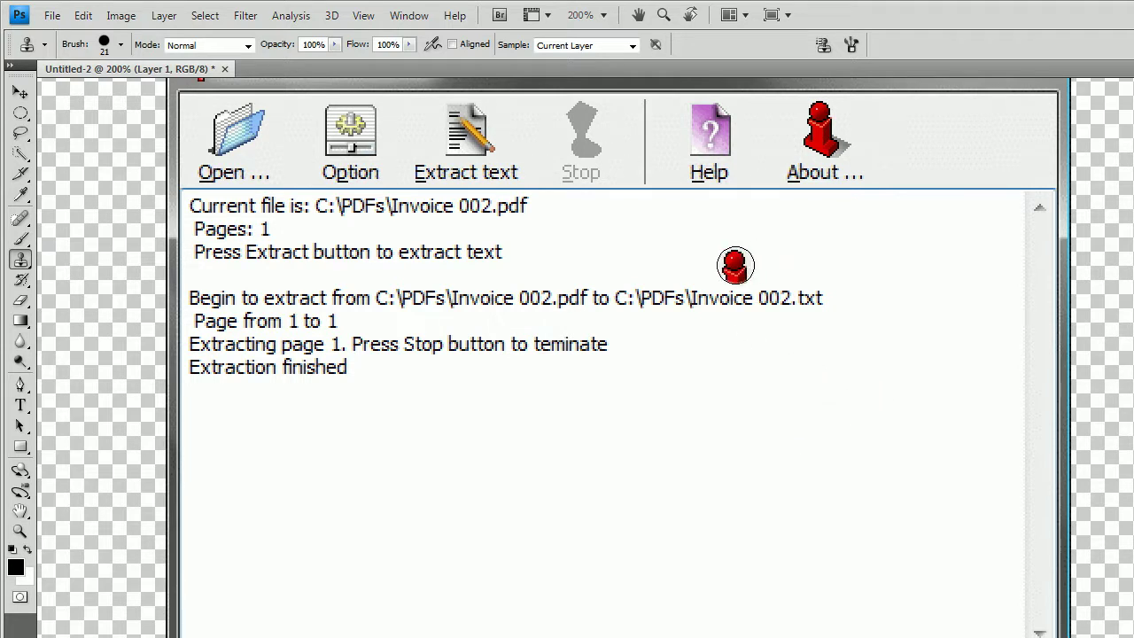
key("ctrl+z")
left_click(725, 308)
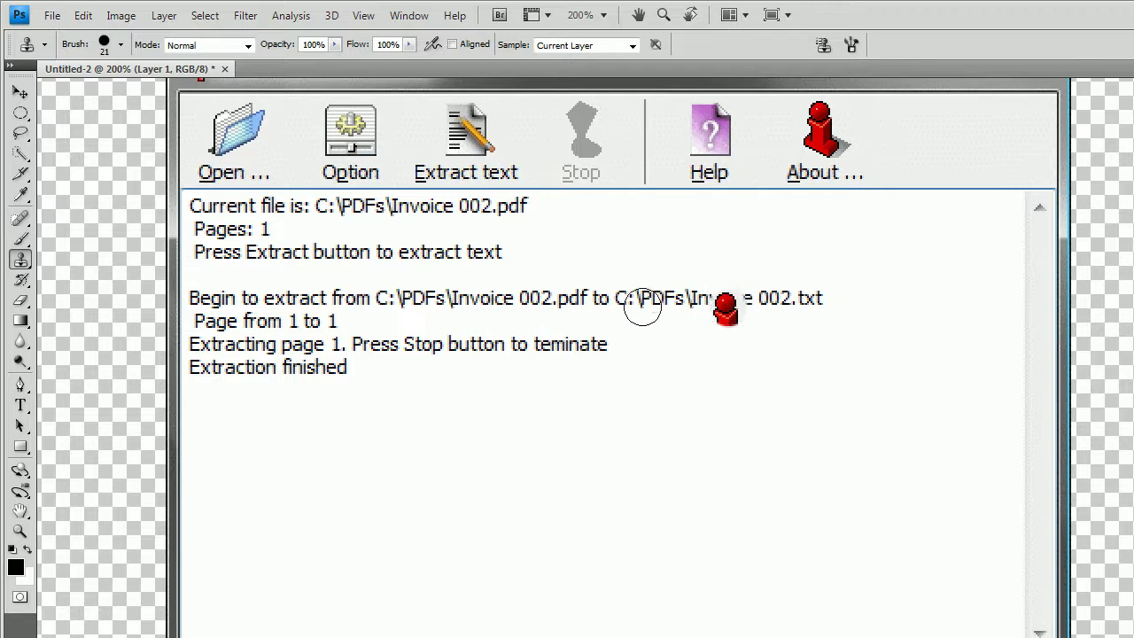
key("ctrl+z")
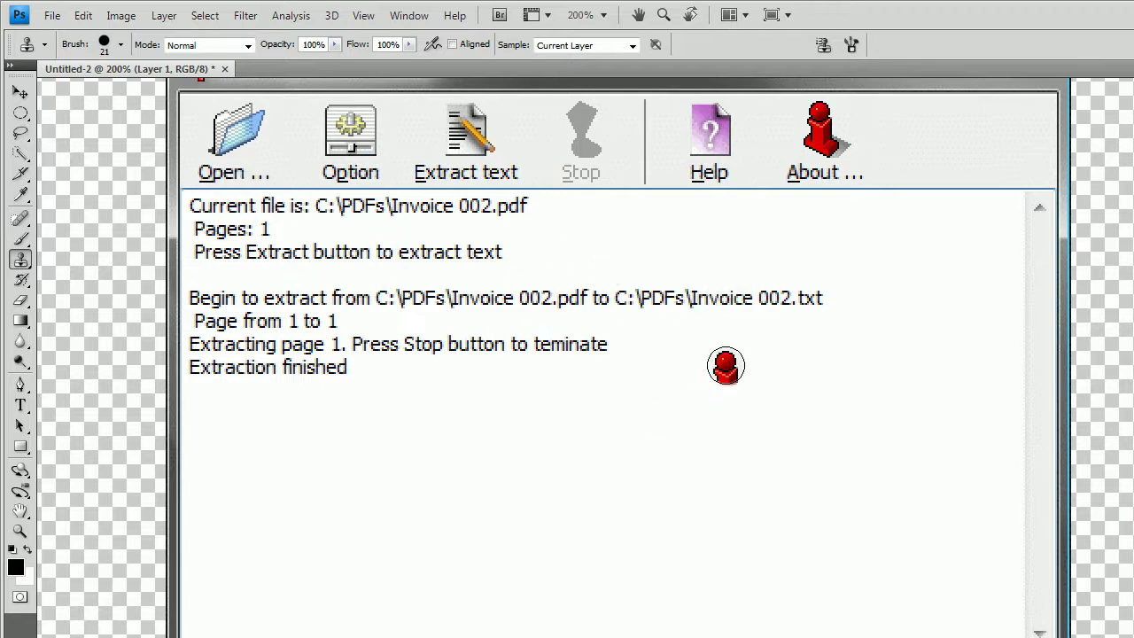
left_click(648, 363)
key("ctrl+z")
Undo the stray stamps and enlarge the Clone Stamp brush to about 101 px.
left_click(740, 387)
key("ctrl+z")
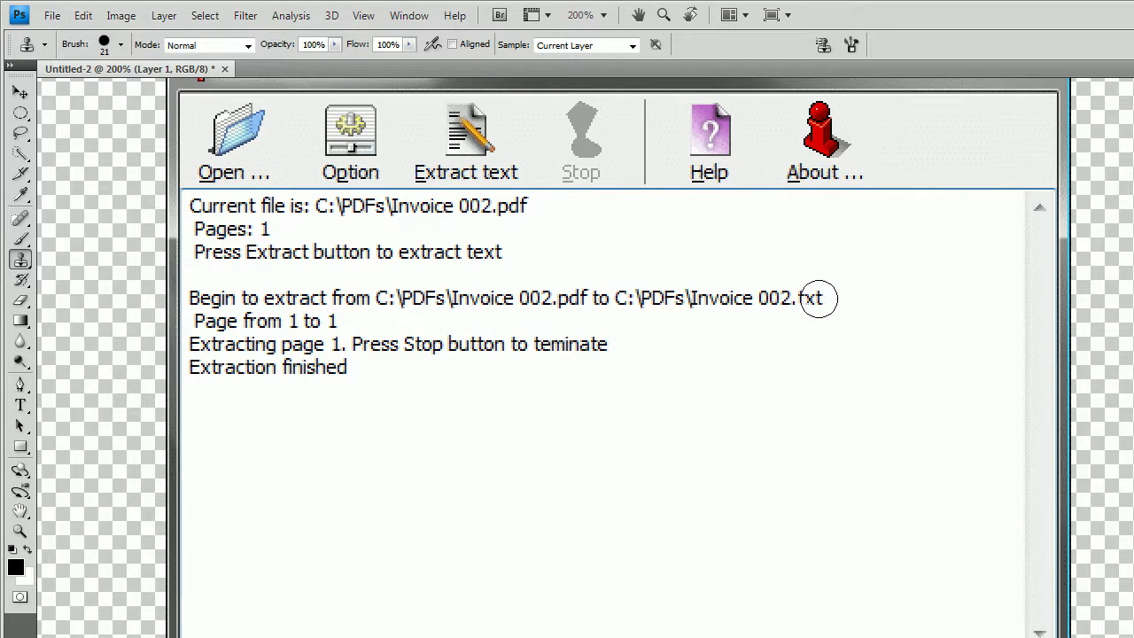
mouse_move(804, 299)
left_mouse_down()
mouse_move(821, 295)
mouse_move(371, 284)
left_mouse_up()
key("ctrl+z")
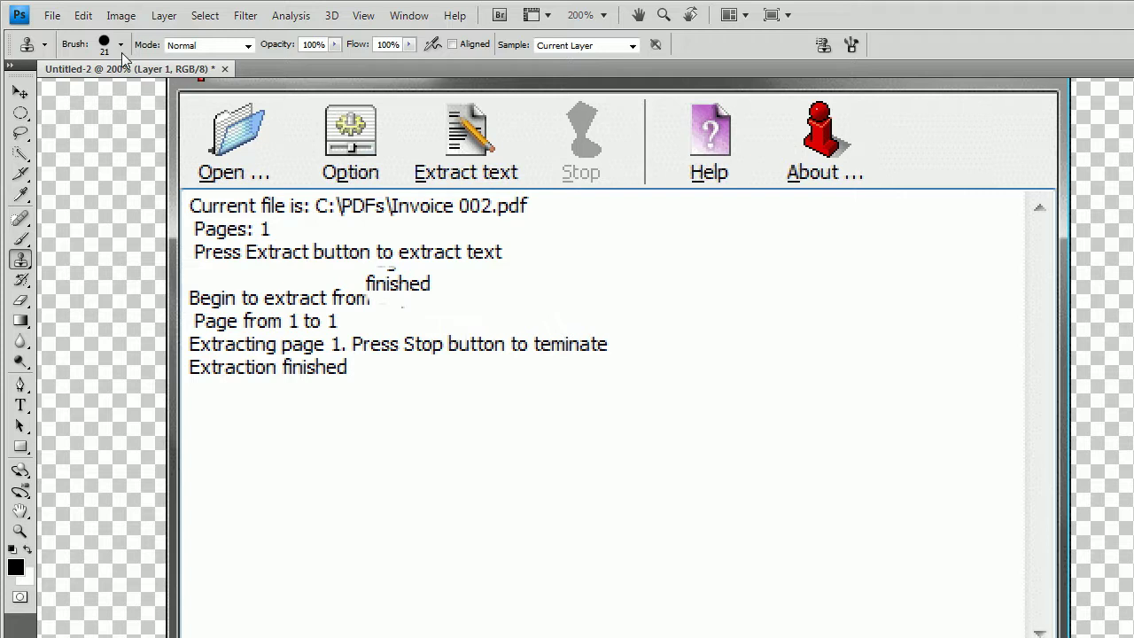
left_click(123, 45)
left_click_drag(44, 93, 74, 94)
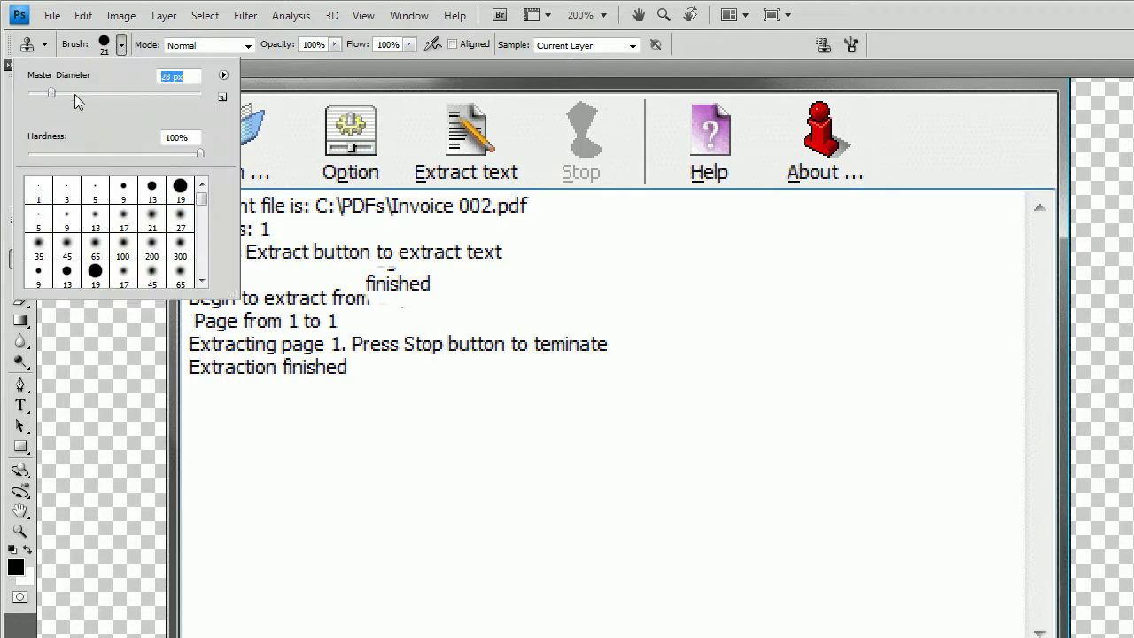
left_click(497, 345)
key("ctrl+z")
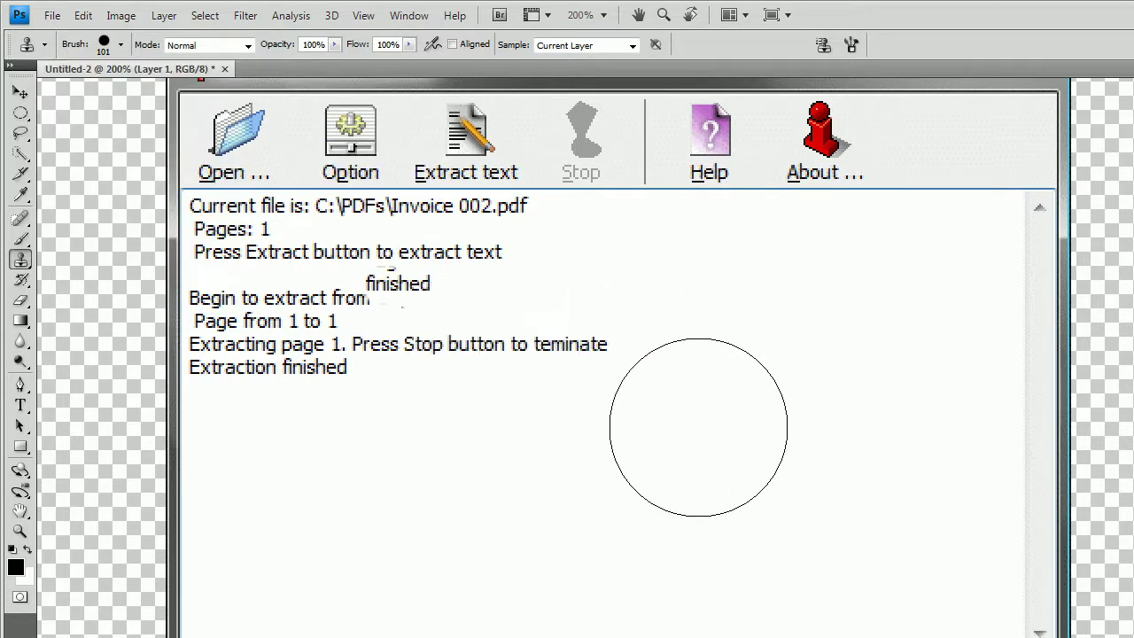
key("ctrl+z")
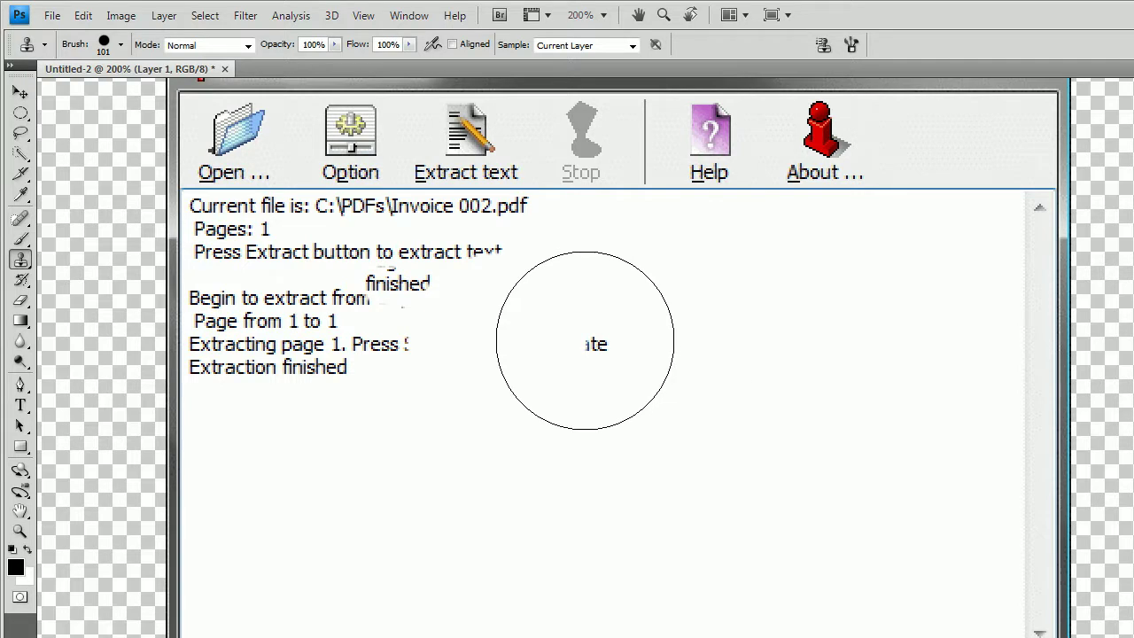
Paint white over the middle, Begin, Page, Extracting and Pages log lines, undoing stray strokes.
left_click_drag(590, 341, 377, 310)
key("ctrl+z")
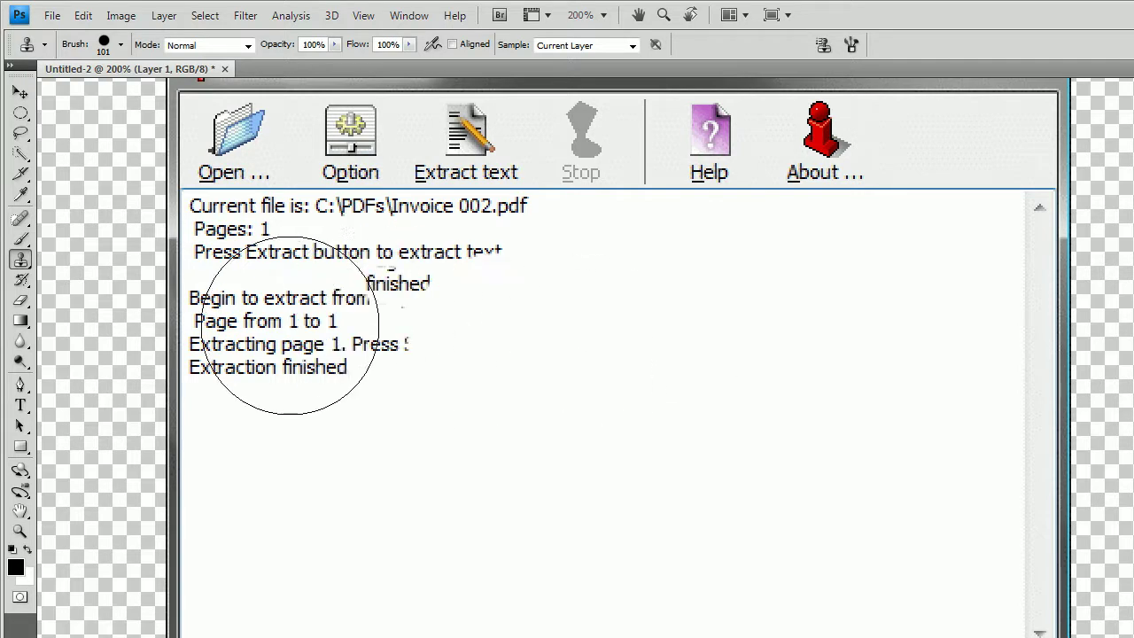
key("ctrl+z")
mouse_move(301, 328)
left_mouse_down()
mouse_move(277, 319)
mouse_move(355, 372)
left_mouse_up()
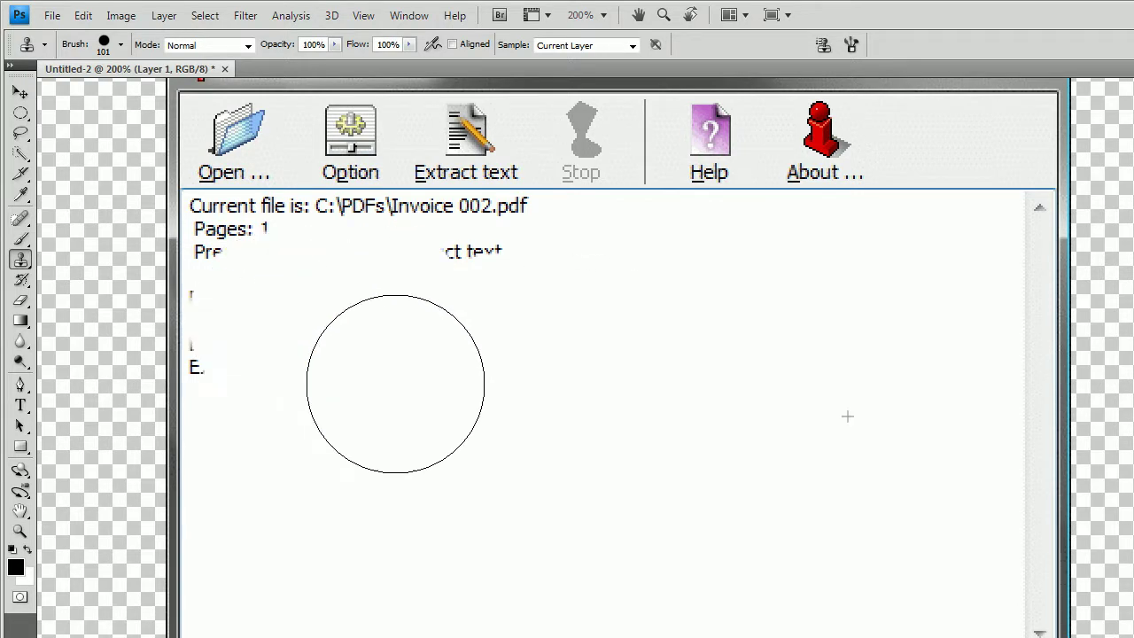
left_click_drag(266, 364, 266, 336)
key("ctrl+z")
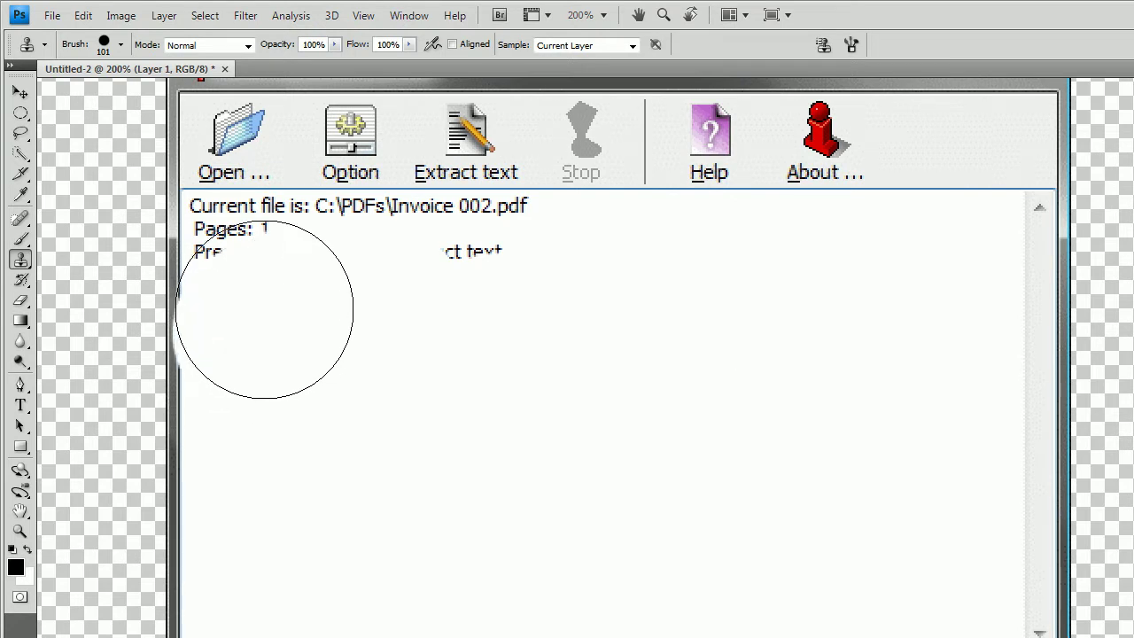
left_click_drag(266, 292, 354, 300)
key("ctrl+alt+z")
key("ctrl+alt+z")
key("ctrl+alt+z")
key("ctrl+alt+z")
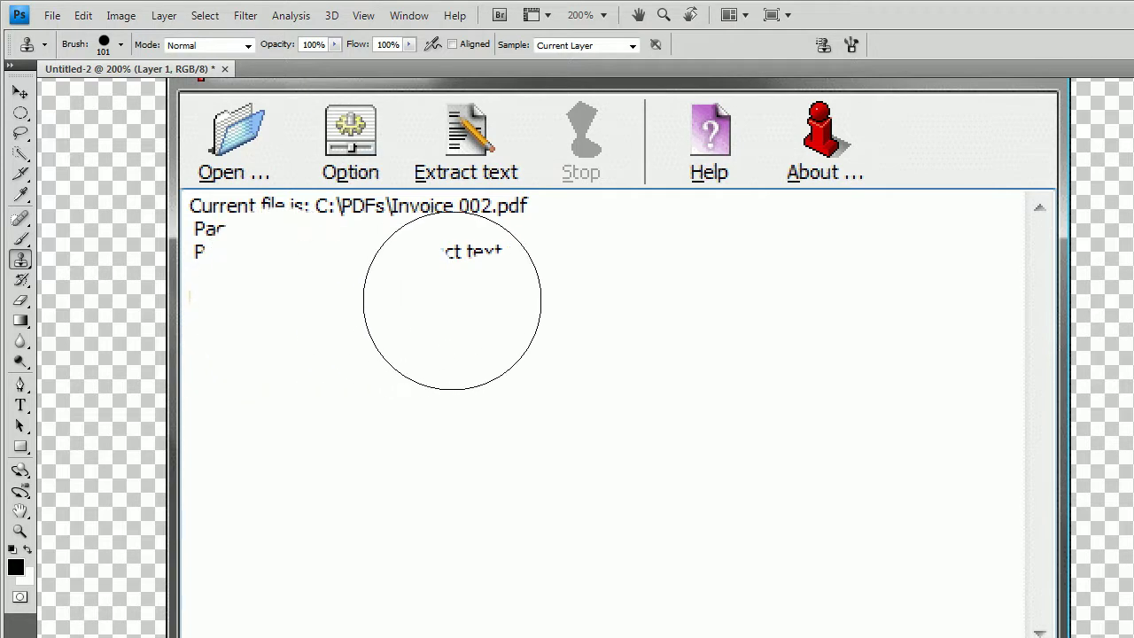
mouse_move(425, 299)
left_mouse_down()
mouse_move(510, 282)
mouse_move(457, 276)
left_mouse_up()
key("ctrl+z")
key("ctrl+z")
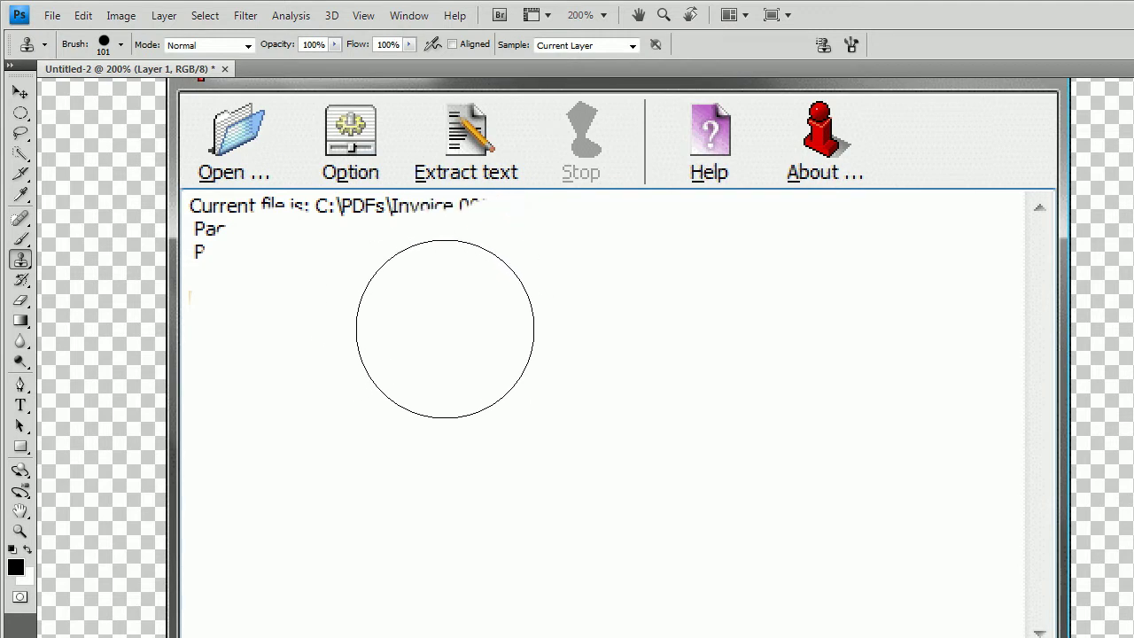
Resize the brush, sample clean white near the file path, and paint over the Invoice file name.
left_click(122, 46)
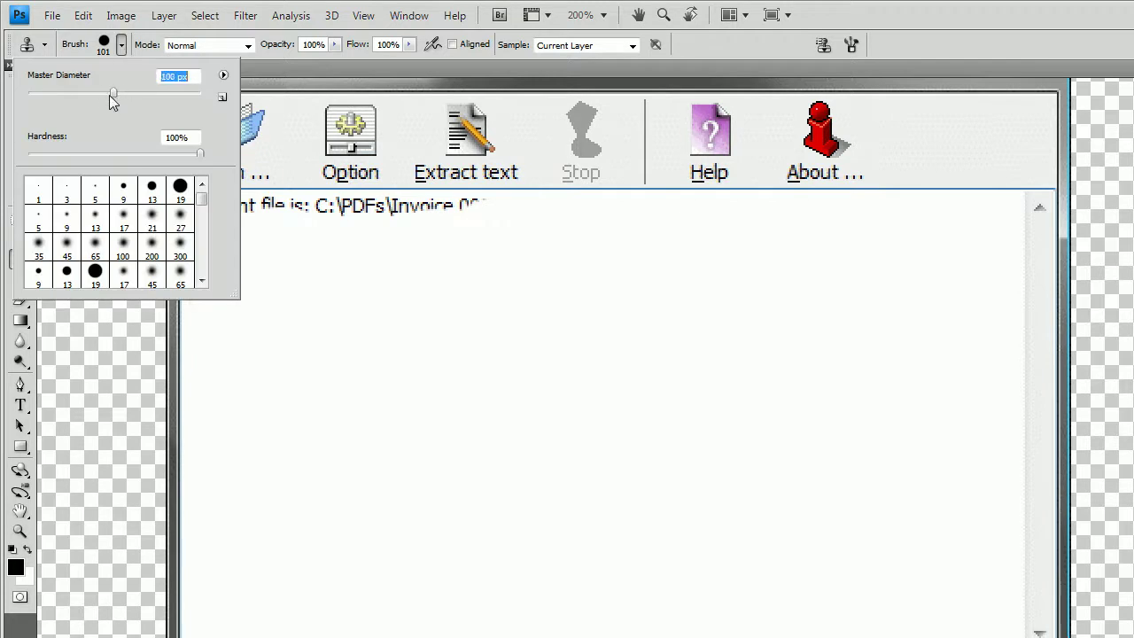
left_click_drag(109, 95, 79, 94)
mouse_move(350, 142)
left_mouse_down()
mouse_move(497, 239)
mouse_move(460, 258)
mouse_move(304, 232)
left_mouse_up()
key("ctrl+z")
left_click(460, 258)
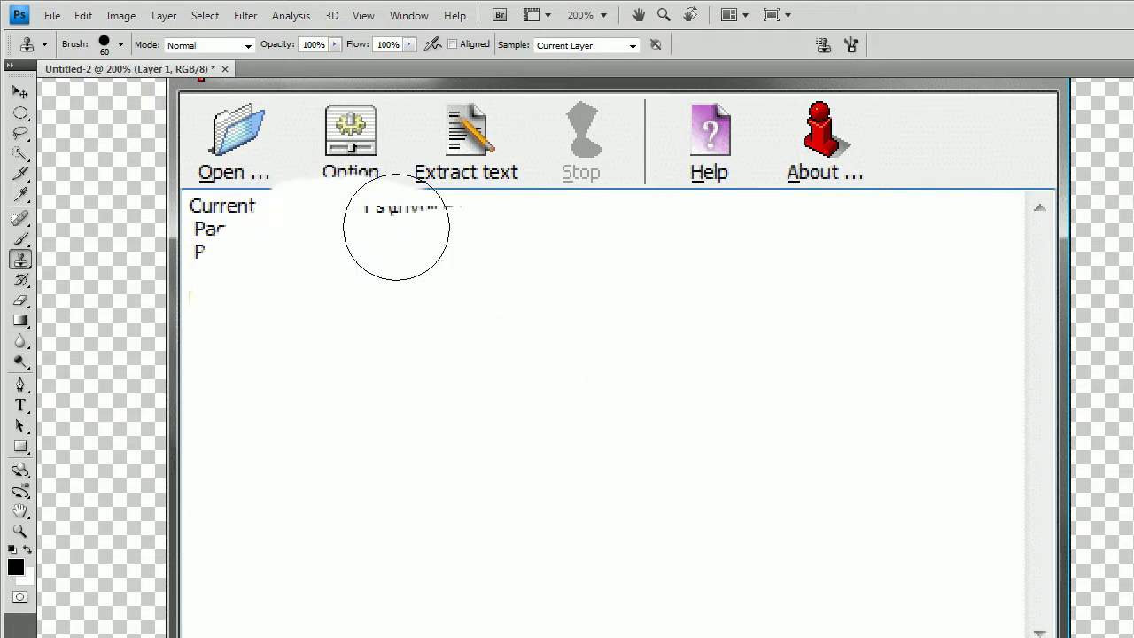
mouse_move(390, 222)
left_mouse_down()
mouse_move(428, 257)
mouse_move(343, 235)
left_mouse_up()
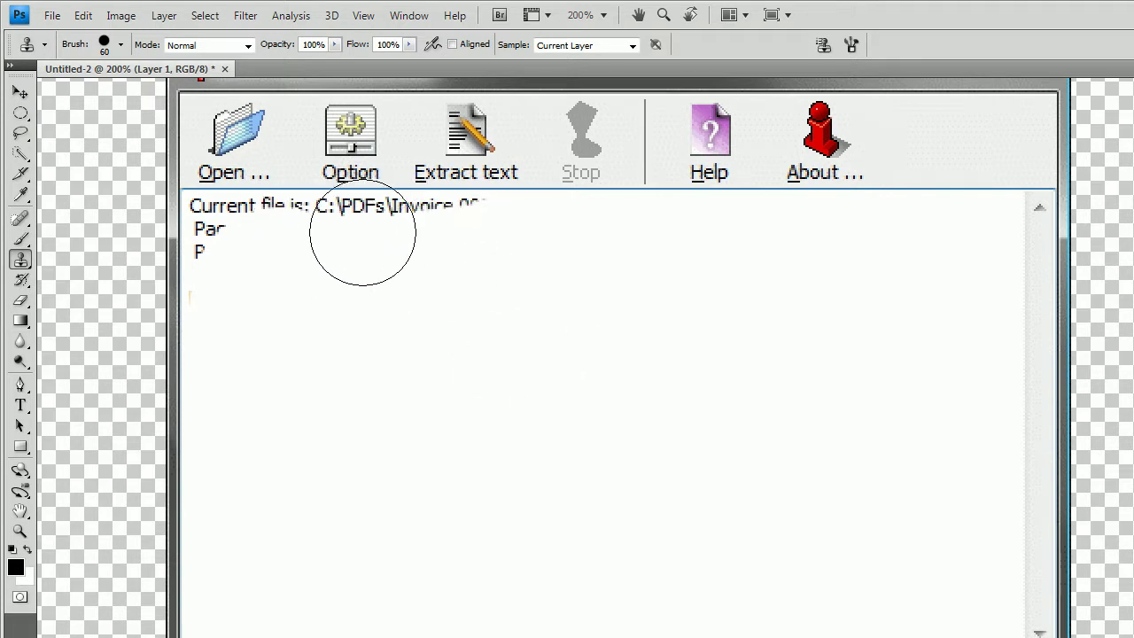
left_click(519, 286, "alt")
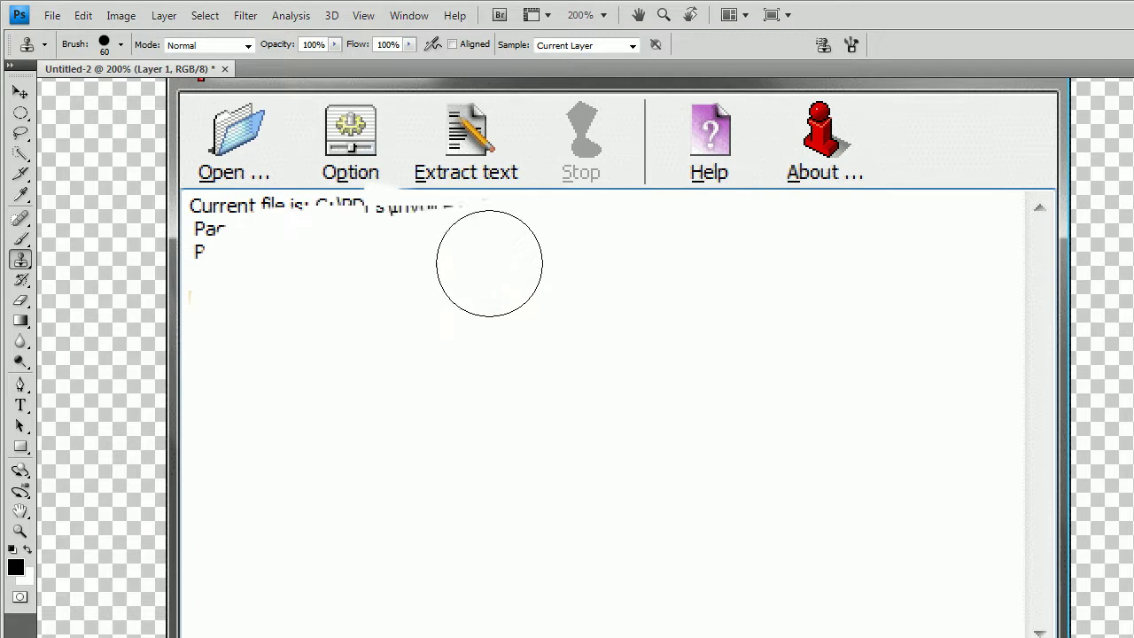
mouse_move(399, 213)
left_mouse_down()
mouse_move(491, 257)
mouse_move(240, 235)
left_mouse_up()
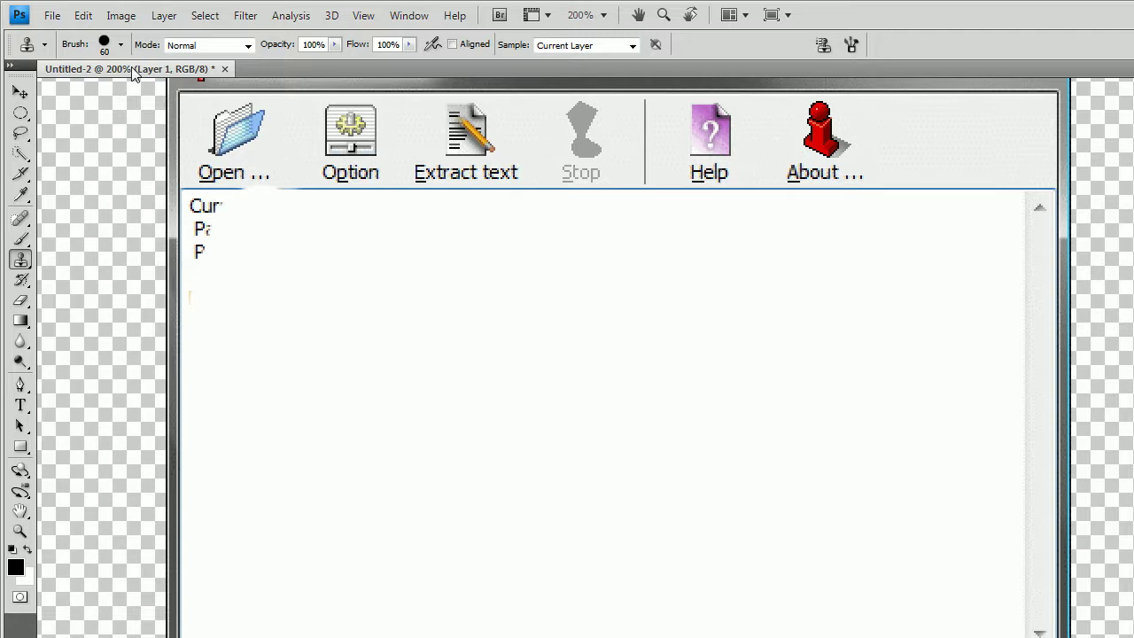
Shrink the brush to 21 px, paint out the last letter fragments, and undo the stray blob.
left_click(122, 45)
left_click_drag(79, 93, 51, 94)
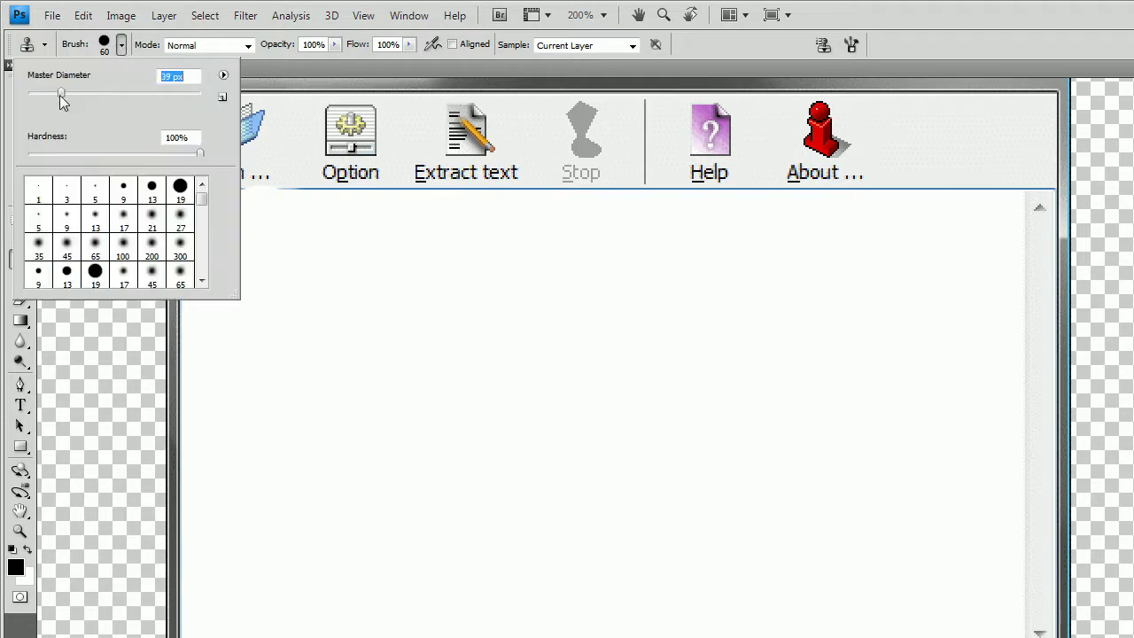
left_click(372, 293)
mouse_move(216, 231)
left_mouse_down()
mouse_move(199, 232)
mouse_move(203, 211)
mouse_move(215, 210)
mouse_move(200, 254)
left_mouse_up()
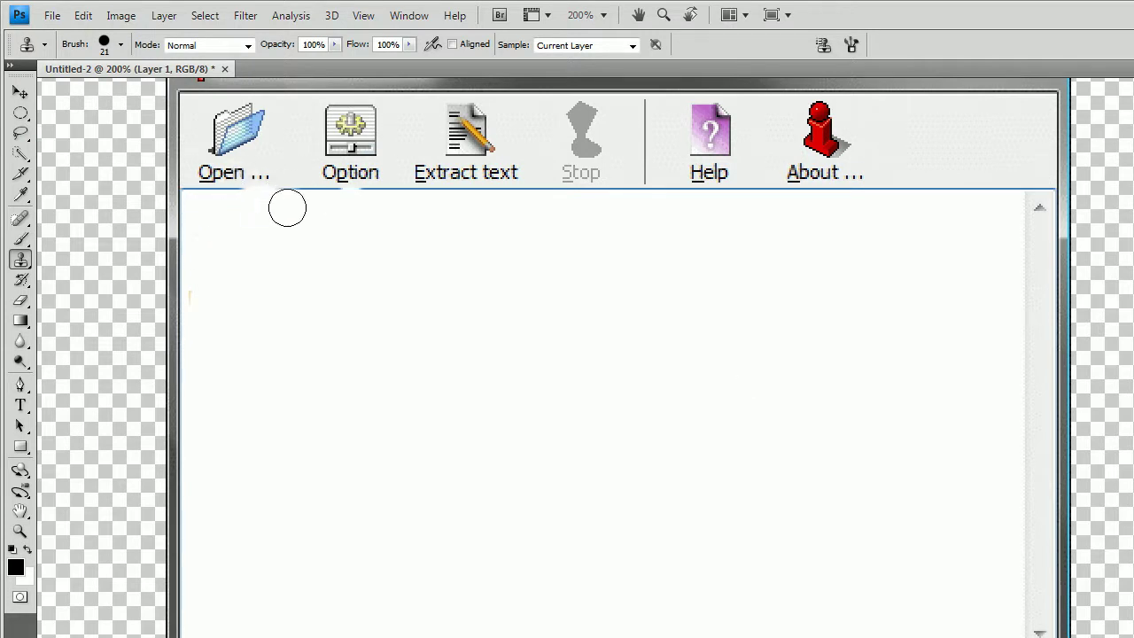
left_click(142, 218)
key("ctrl+z")
scroll(204, 113, "up", 5)
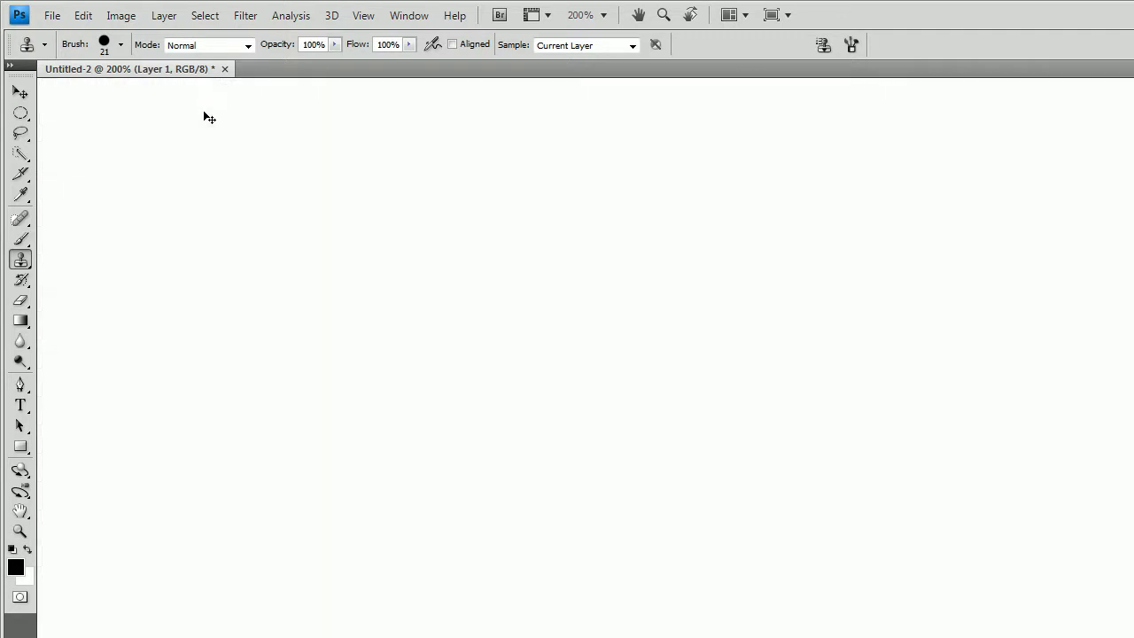
scroll(390, 249, "up", 3)
scroll(328, 383, "up", 3)
scroll(328, 384, "up", 2)
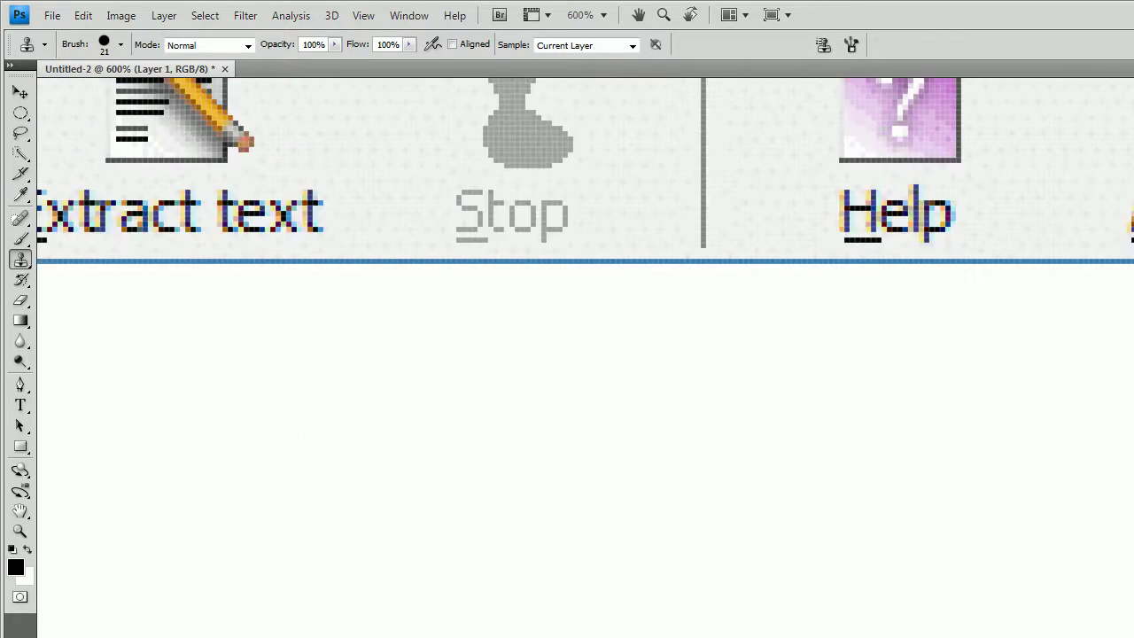
scroll(365, 98, "left", 3)
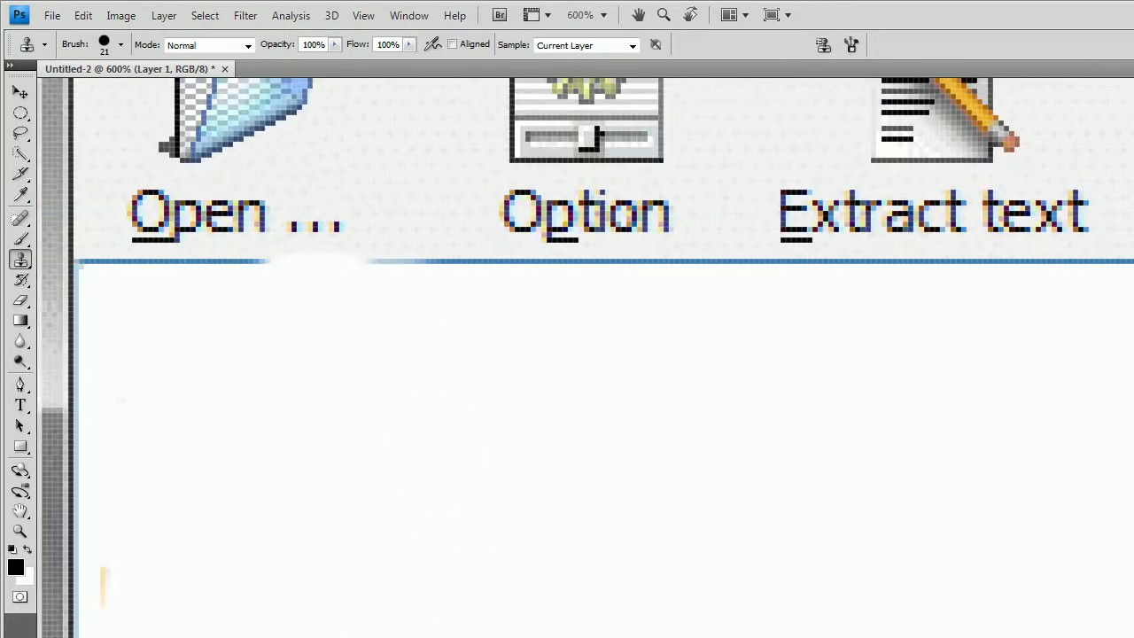
scroll(366, 97, "left", 3)
scroll(365, 98, "left", 2)
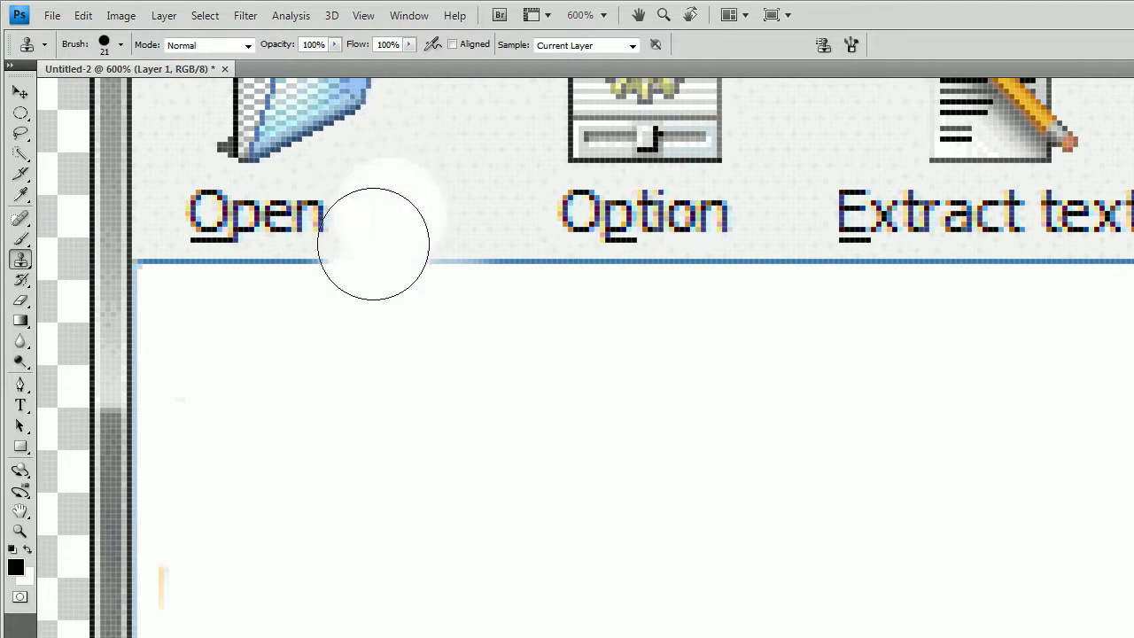
Open the Brush picker to set the clone brush's Master Diameter to 1 px.
left_click(122, 46)
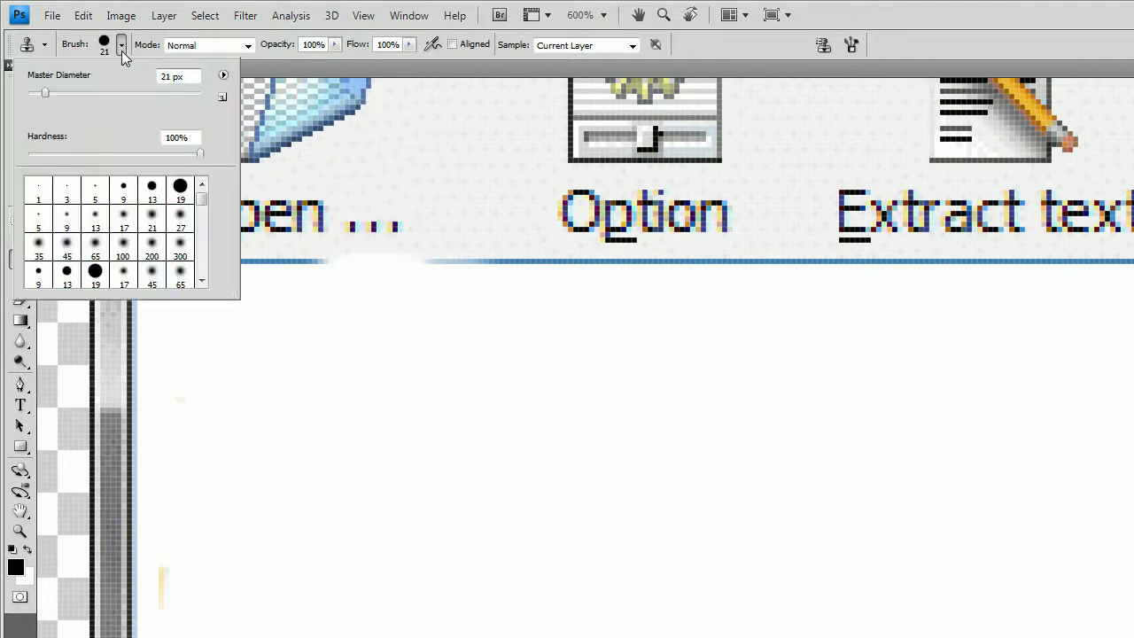
Clone blue pixels with the 1 px brush along the pale gap under Open and Option.
left_click(319, 263)
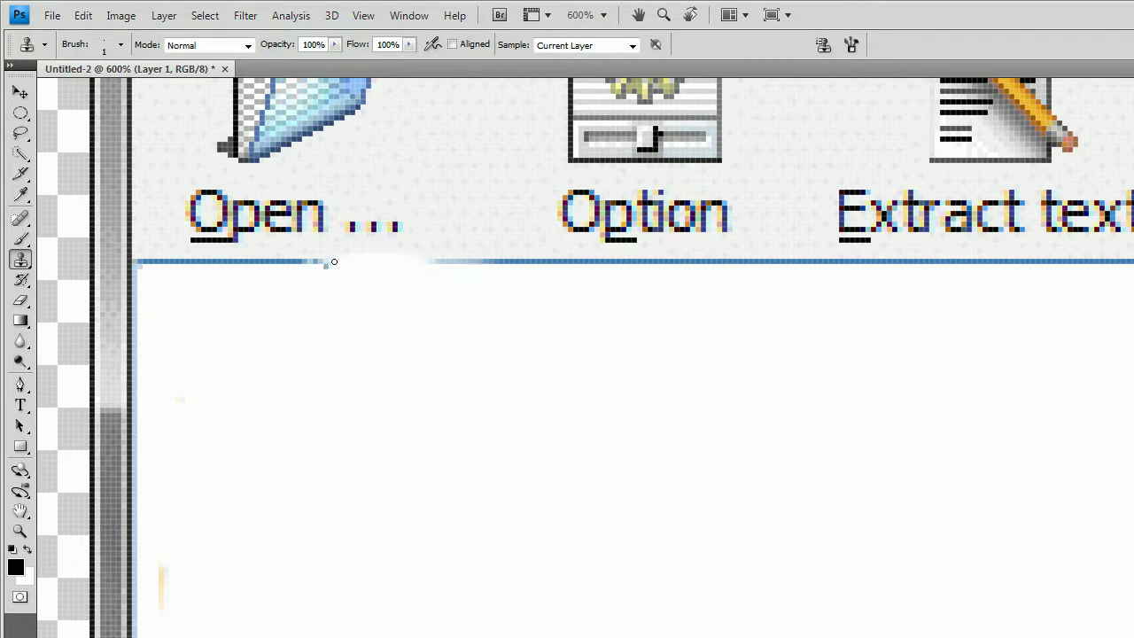
left_click_drag(355, 260, 393, 264)
left_click_drag(422, 263, 434, 261)
left_click_drag(379, 255, 366, 256)
At 500% zoom, repeatedly clone blue along the border beneath Open until it runs evenly.
key("ctrl+minus")
key("ctrl+minus")
key("ctrl+minus")
key("ctrl+minus")
key("ctrl+minus")
key("ctrl+minus")
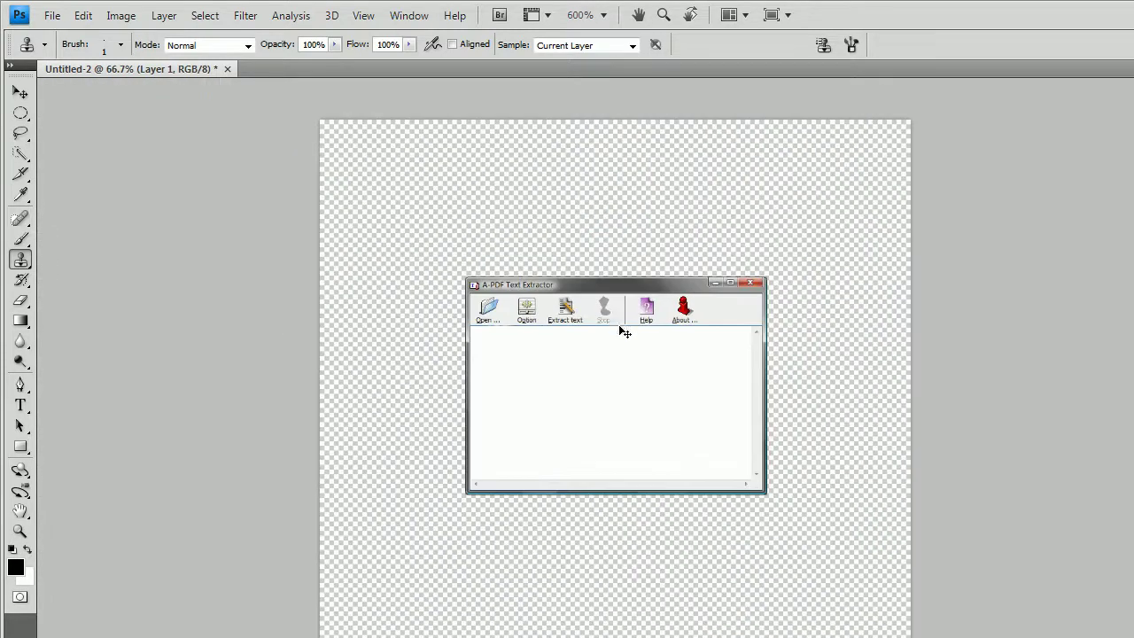
key("ctrl+plus")
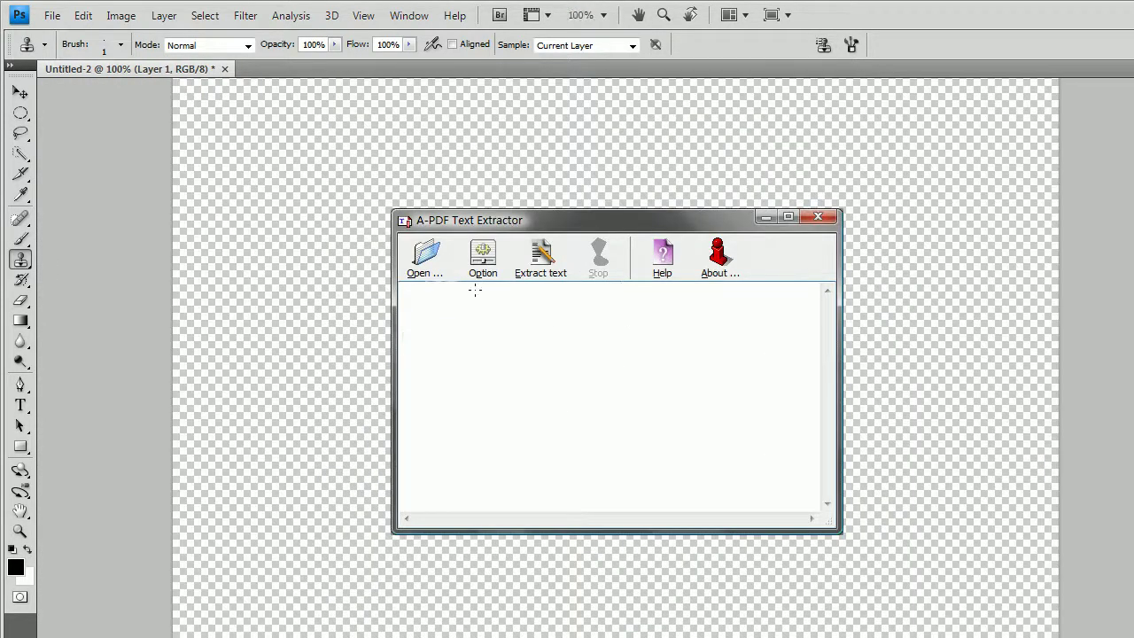
key("ctrl+plus")
key("ctrl+plus")
key("ctrl+plus")
key("ctrl+plus")
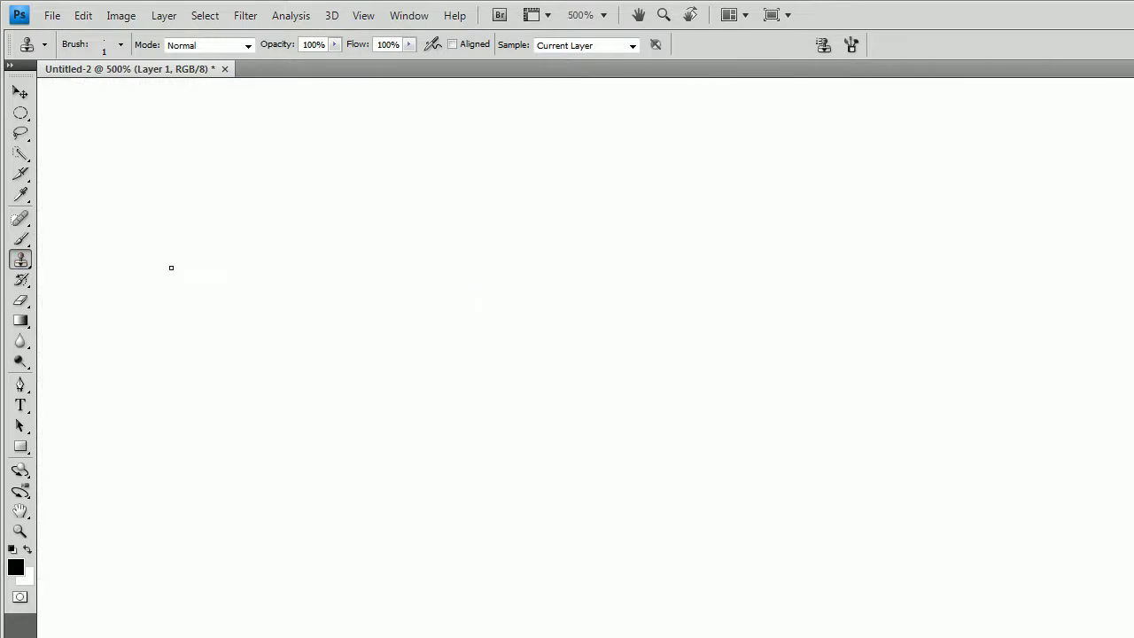
scroll(335, 197, "up", 3)
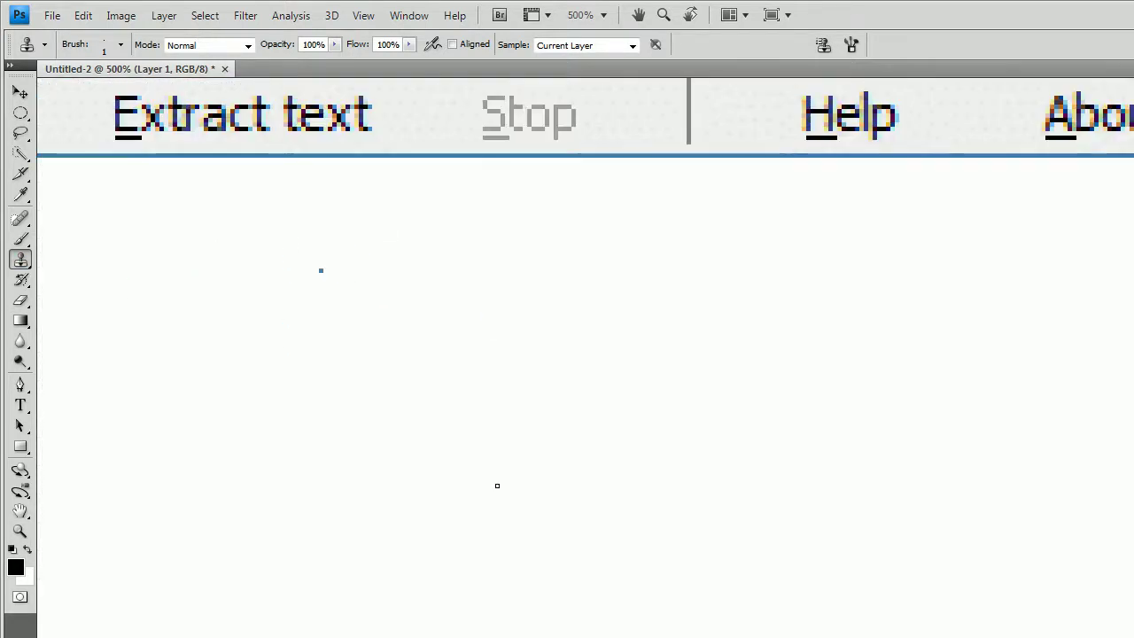
scroll(338, 264, "left", 5)
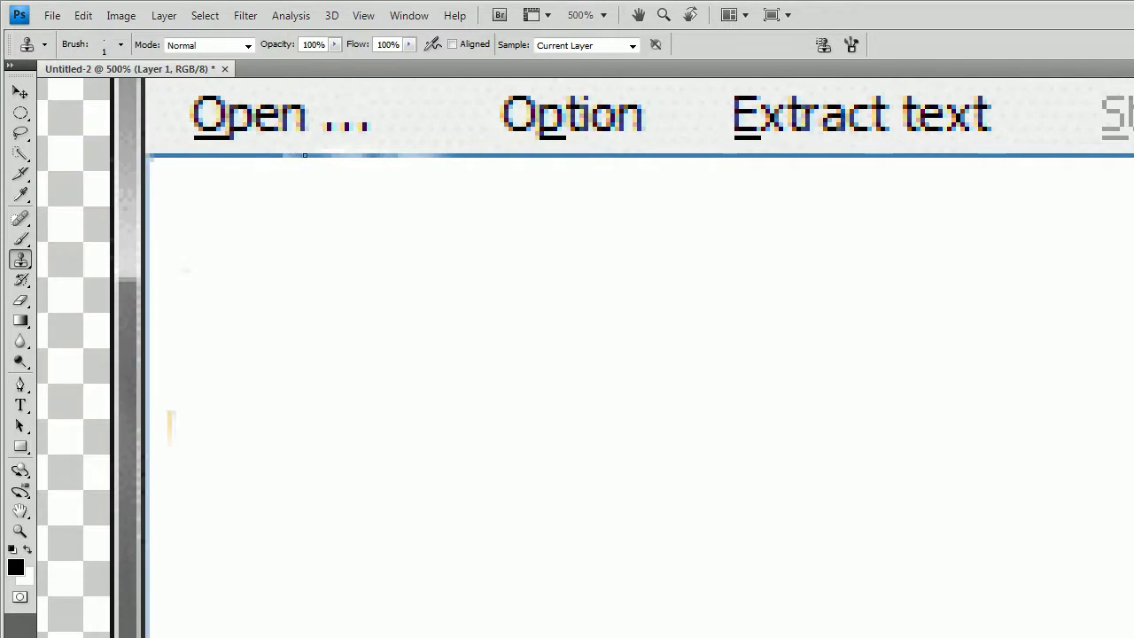
left_click_drag(305, 156, 1063, 154)
mouse_move(904, 155)
left_mouse_down()
mouse_move(418, 164)
mouse_move(1099, 154)
left_mouse_up()
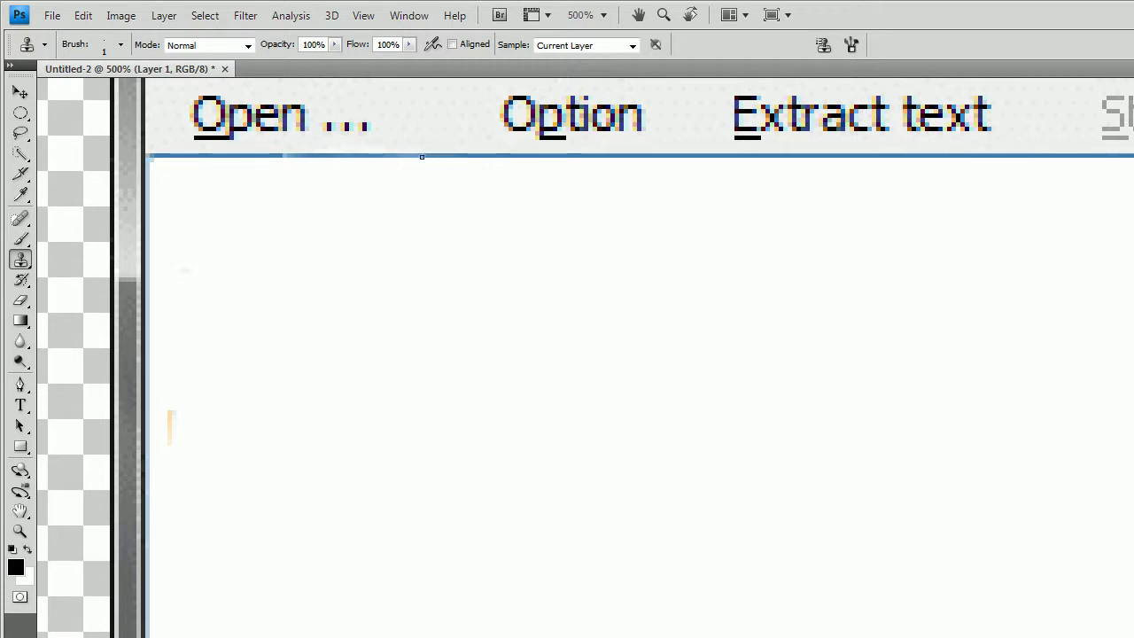
left_click_drag(582, 154, 1104, 153)
left_click_drag(445, 155, 361, 154)
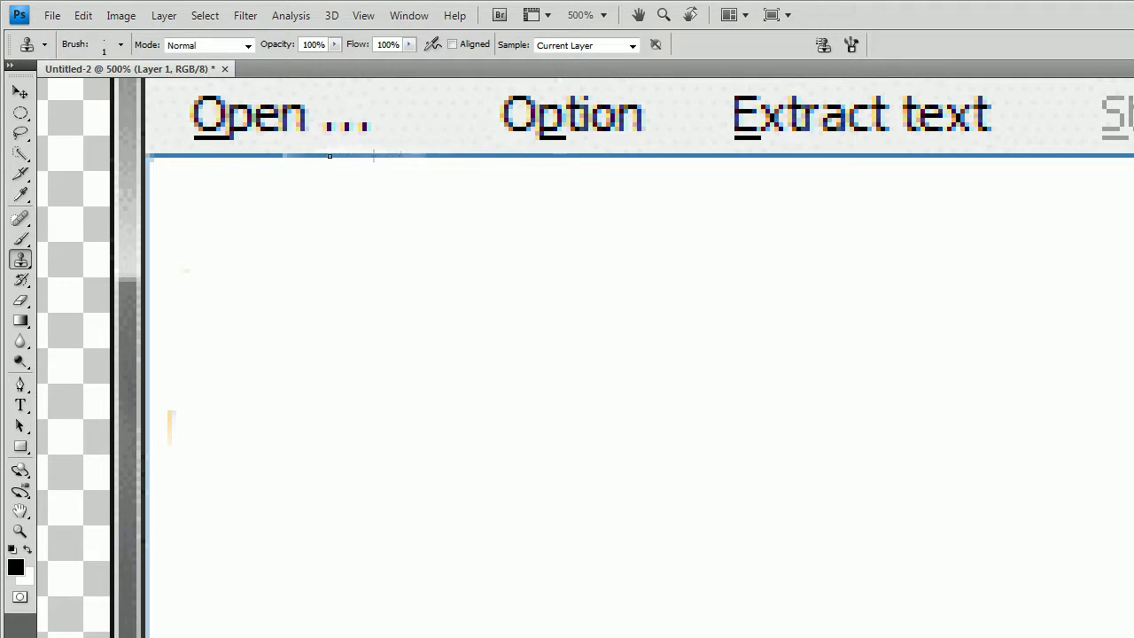
left_click_drag(531, 154, 1063, 155)
left_click_drag(886, 153, 674, 154)
left_click_drag(488, 154, 1108, 154)
left_click_drag(567, 155, 622, 154)
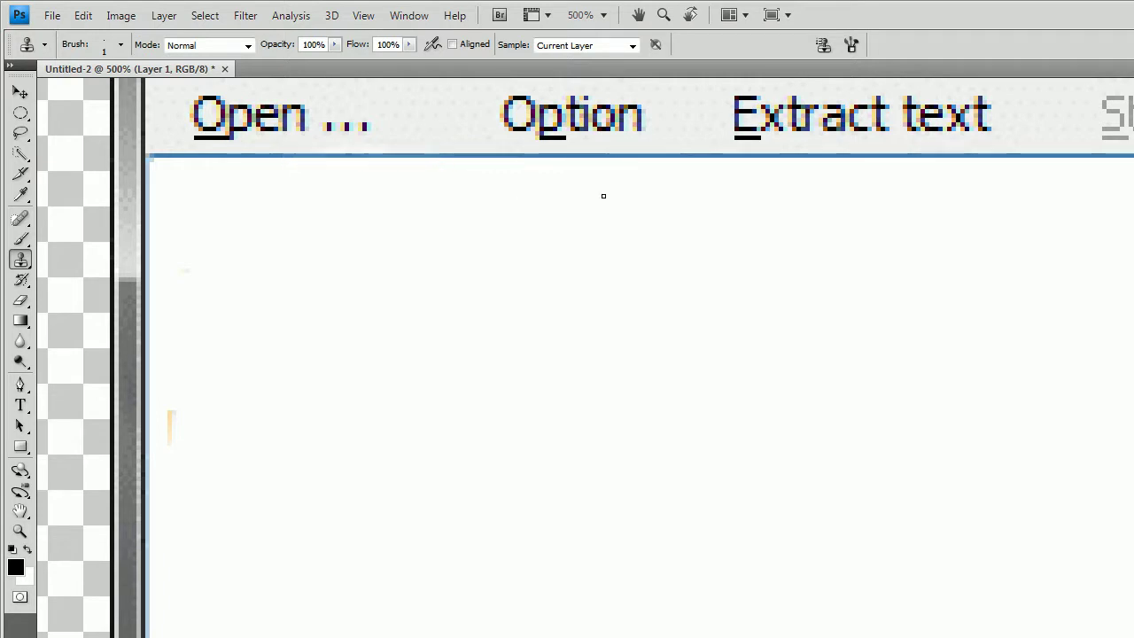
scroll(631, 202, "down", 3)
scroll(631, 202, "down", 2)
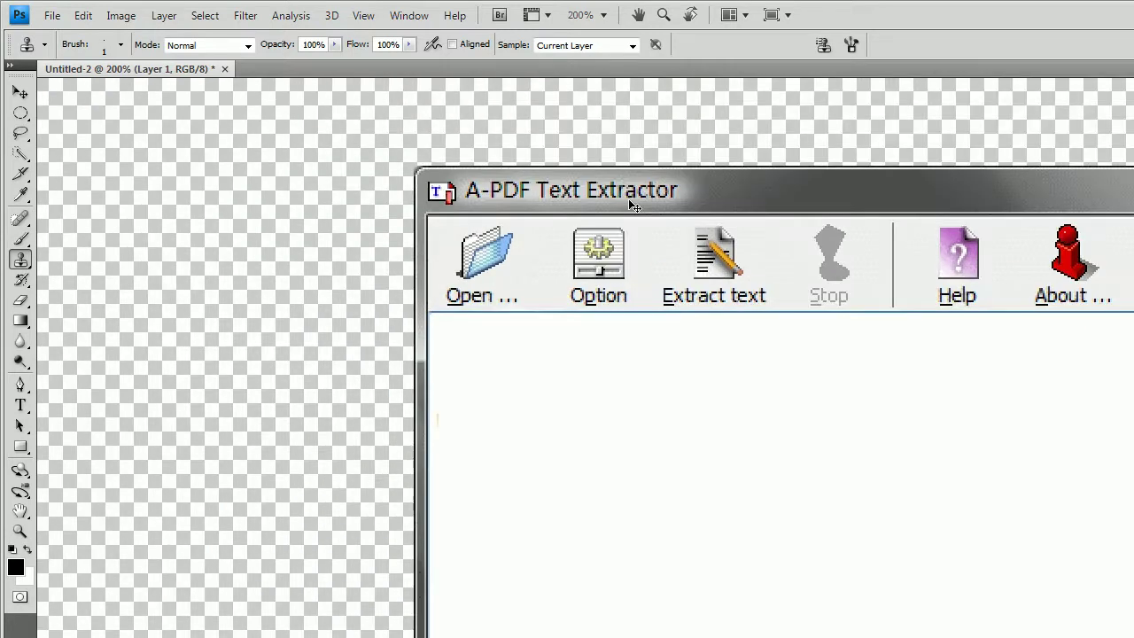
scroll(628, 199, "down", 2)
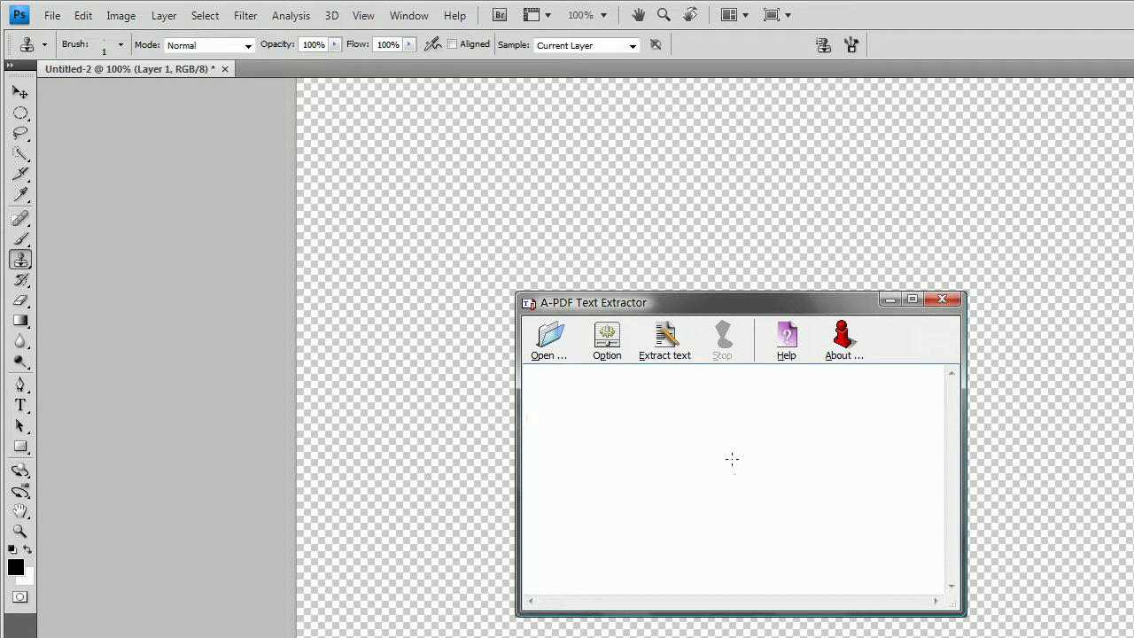
Move the window image up and left with the Move tool, nudging it slightly further left.
key("v")
left_click_drag(743, 456, 642, 357)
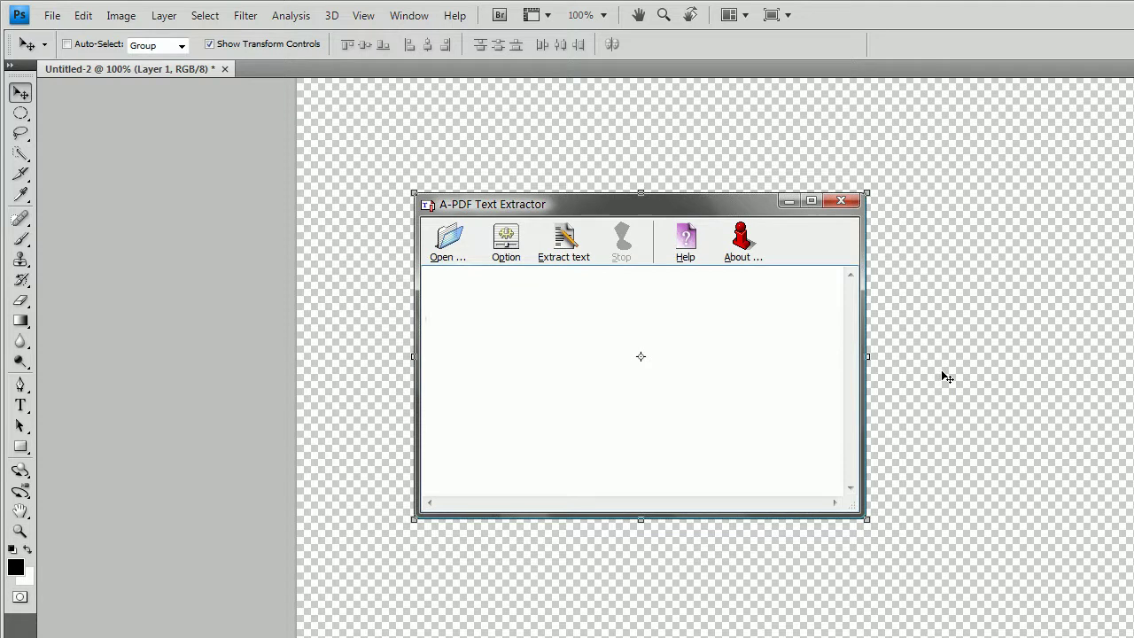
key("Left")
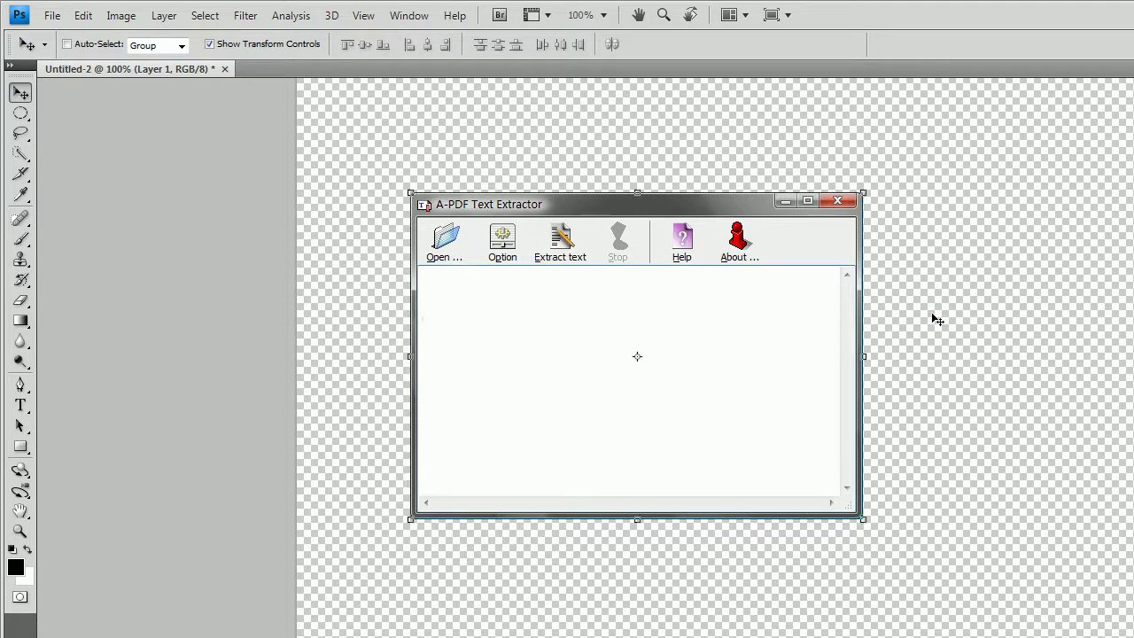